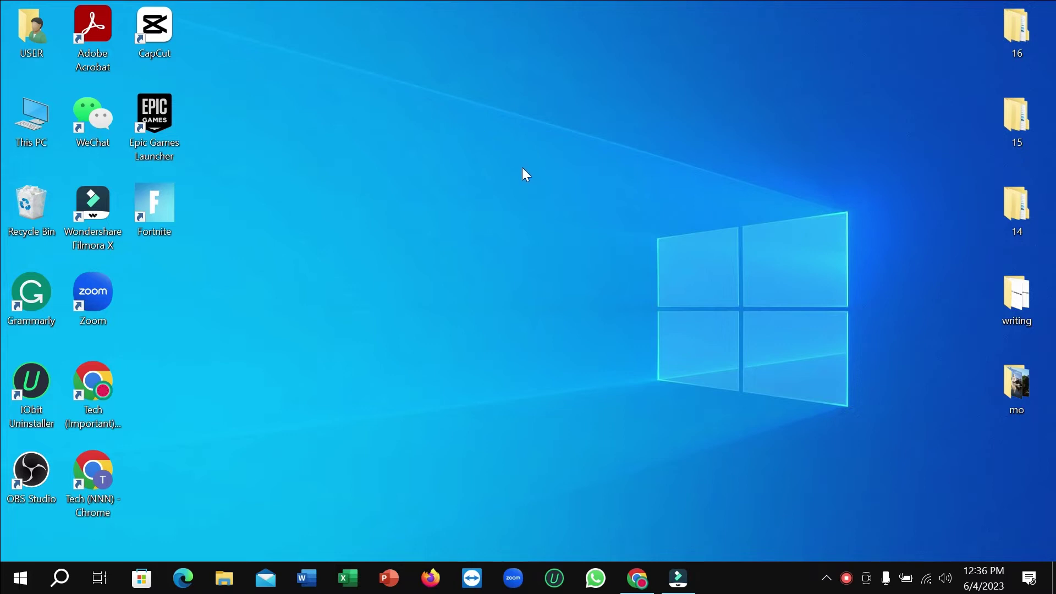
- Launch Microsoft Store from the taskbar to reach its Home page
{"action": "left_click", "coordinate": [142, 578]}
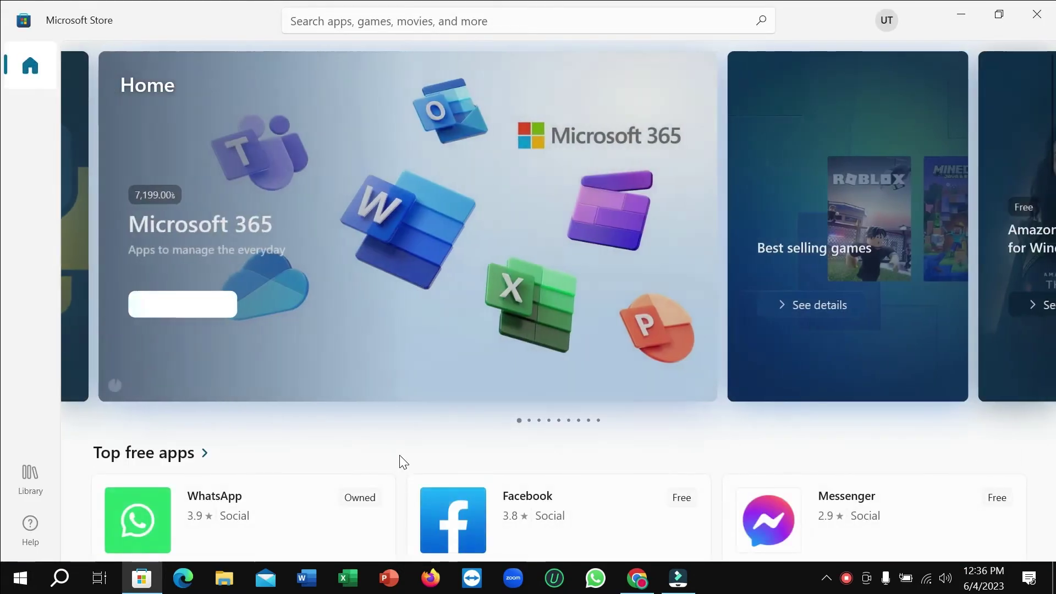
{"action": "scroll", "coordinate": [403, 464], "scroll_direction": "down", "scroll_amount": 5}
{"action": "scroll", "coordinate": [420, 447], "scroll_direction": "down", "scroll_amount": 3}
{"action": "scroll", "coordinate": [420, 452], "scroll_direction": "down", "scroll_amount": 4}
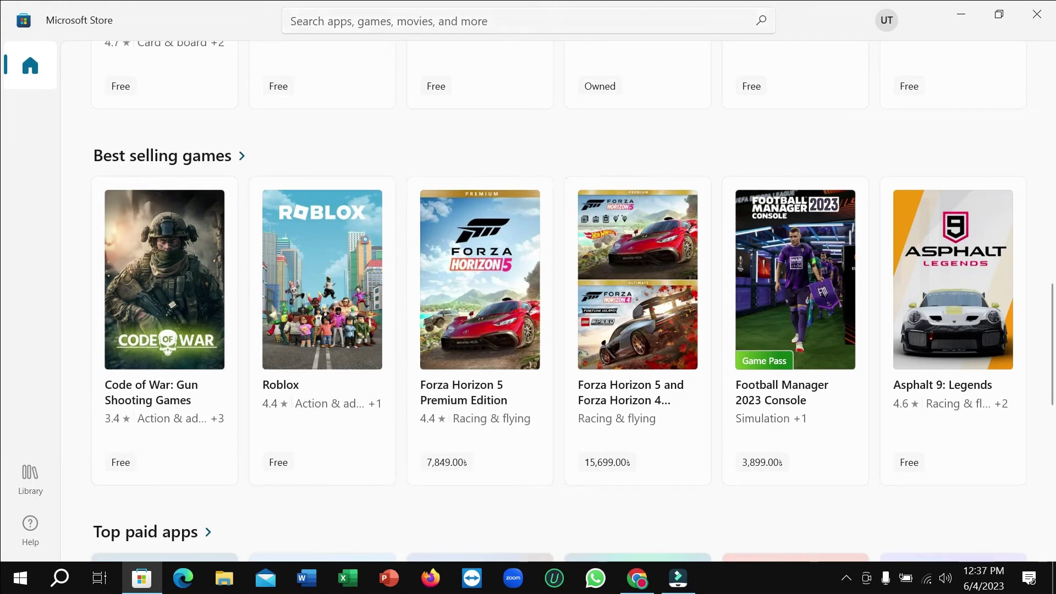
- Dismiss the recent searches list and open the Forza Horizon 5 Premium Edition page
{"action": "left_click", "coordinate": [437, 21]}
{"action": "left_click", "coordinate": [2, 388]}
{"action": "mouse_move", "coordinate": [479, 330]}
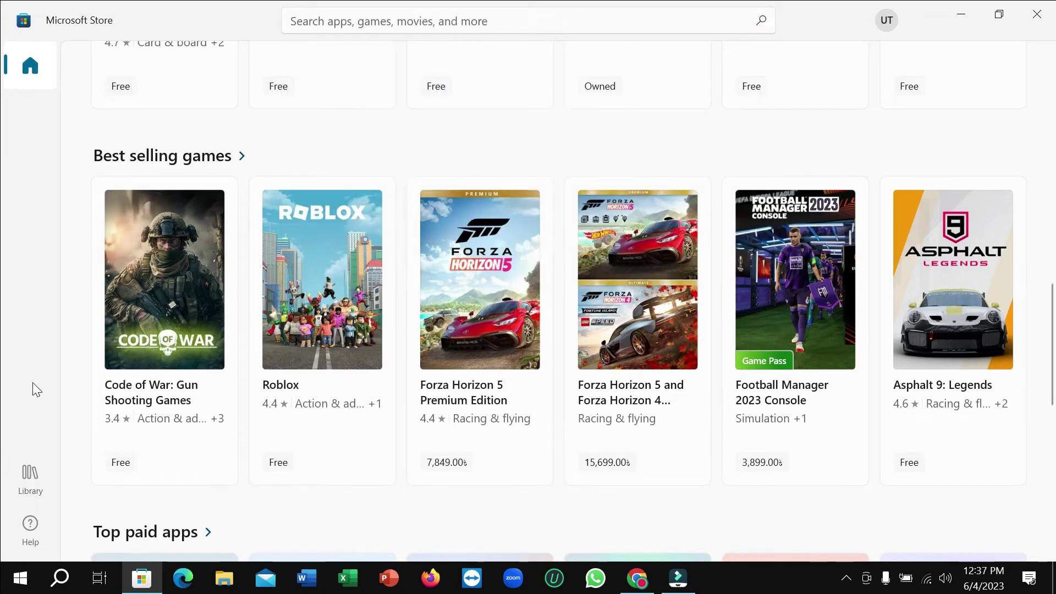
{"action": "left_click", "coordinate": [468, 315]}
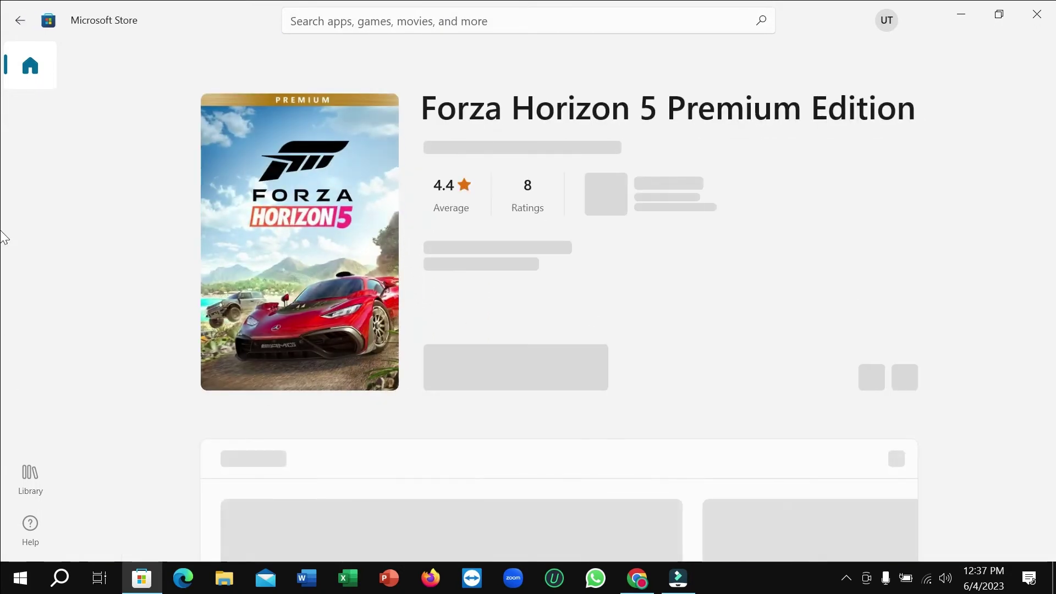